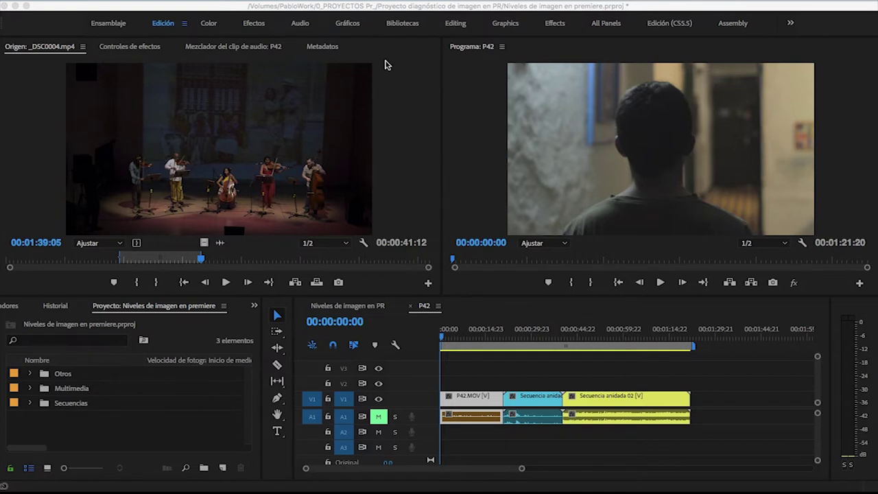
- Browse the application menus and workspace list, then close them without changing workspace
click(277, 1)
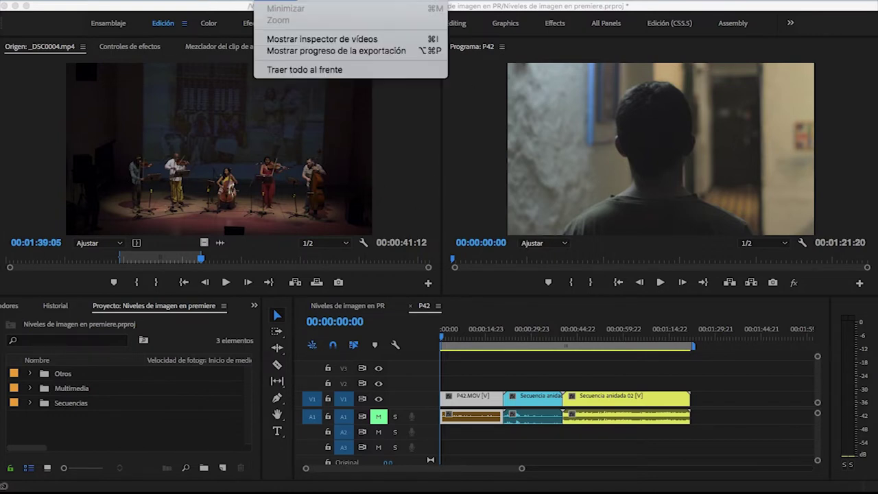
click(351, 94)
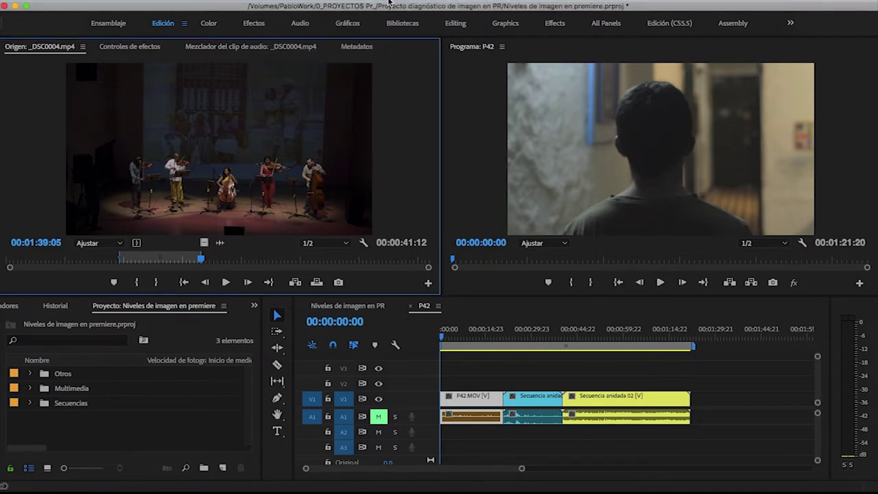
click(391, 4)
mouse_move(468, 9)
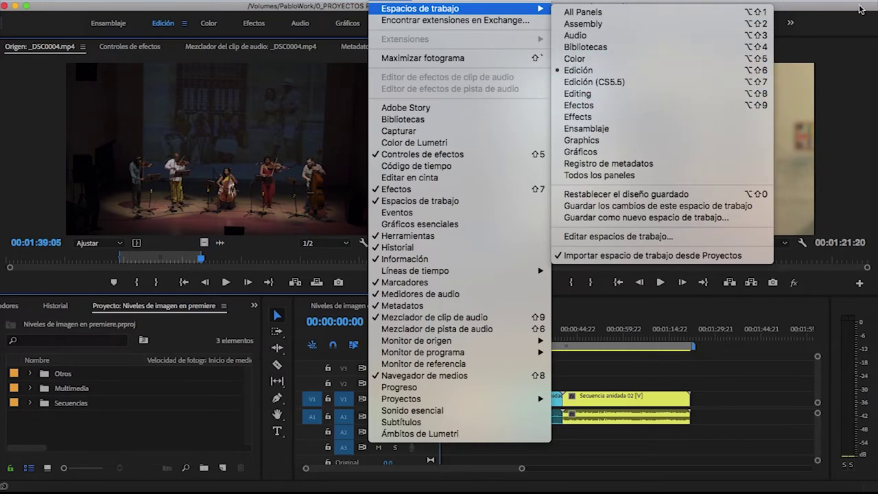
key(Escape)
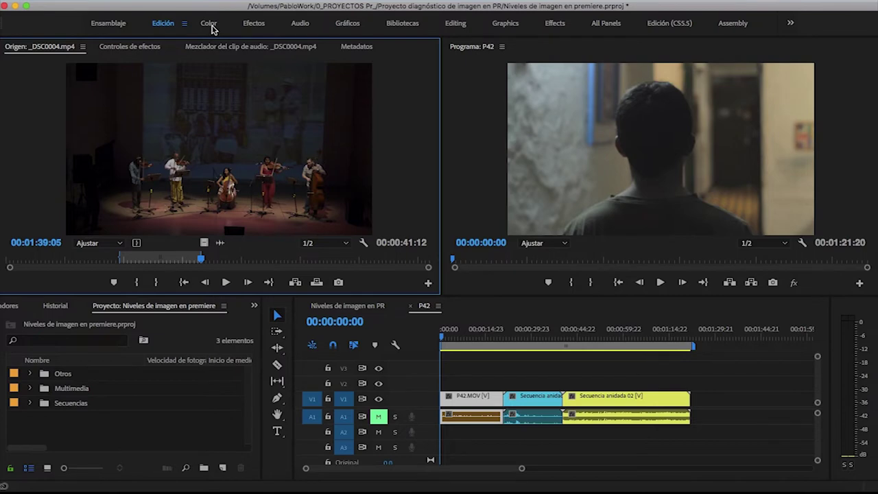
- Switch to the Color workspace and widen the Program monitor and timeline, keeping the RGB parade shown
click(212, 28)
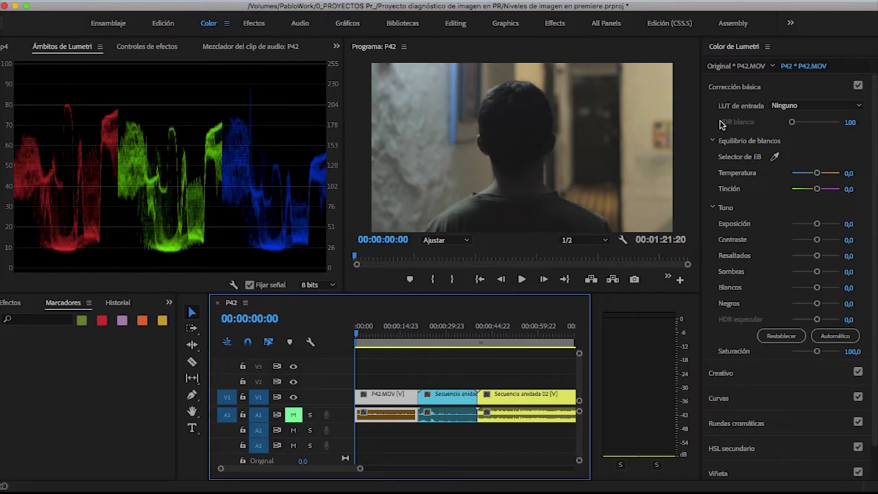
drag(700, 122, 719, 121)
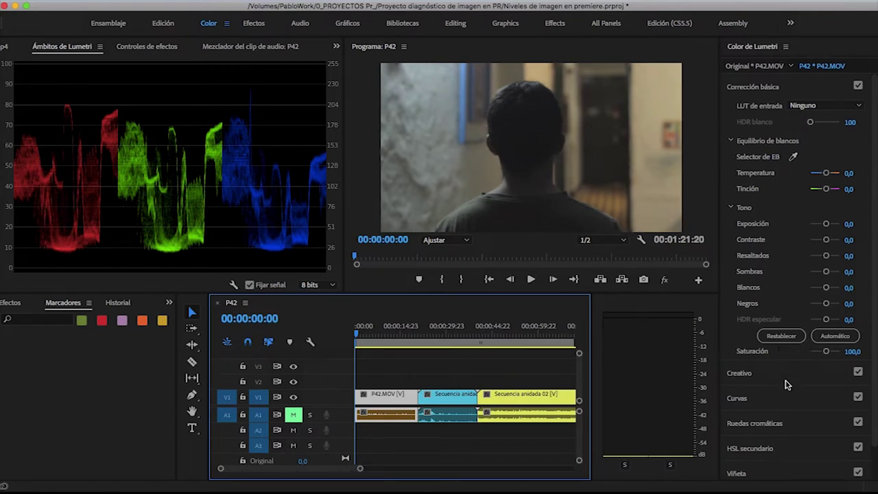
click(159, 49)
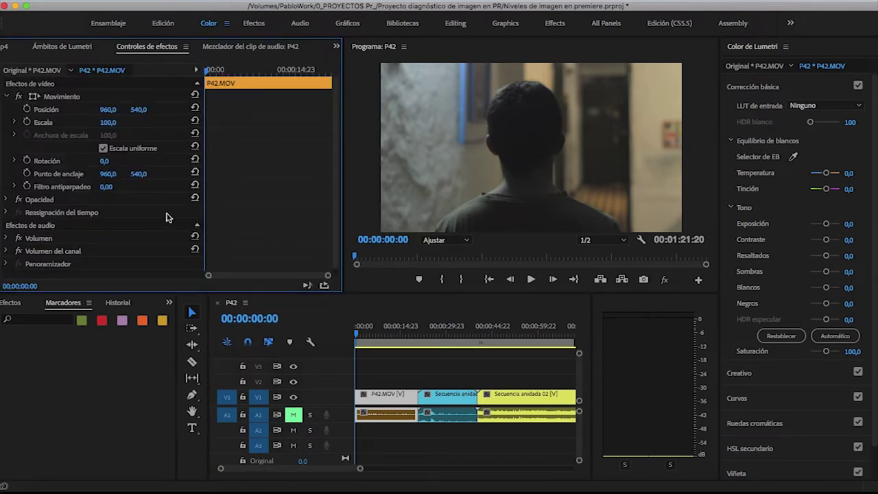
click(66, 49)
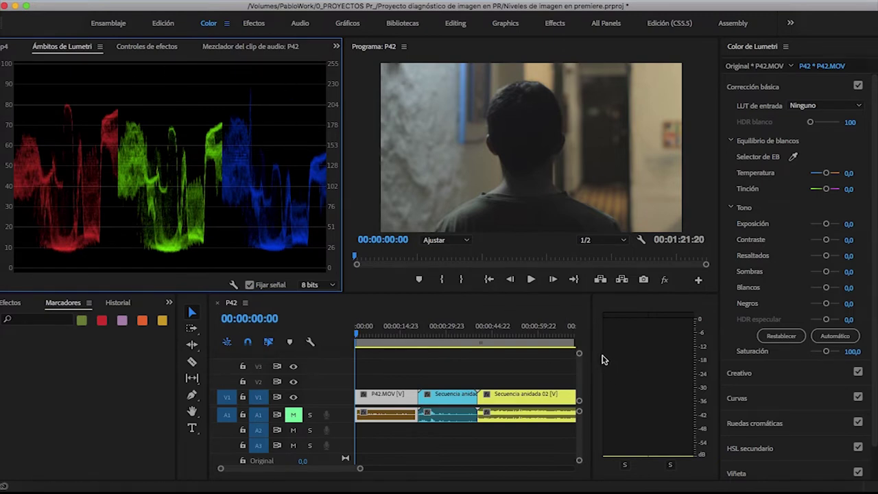
drag(594, 350, 667, 343)
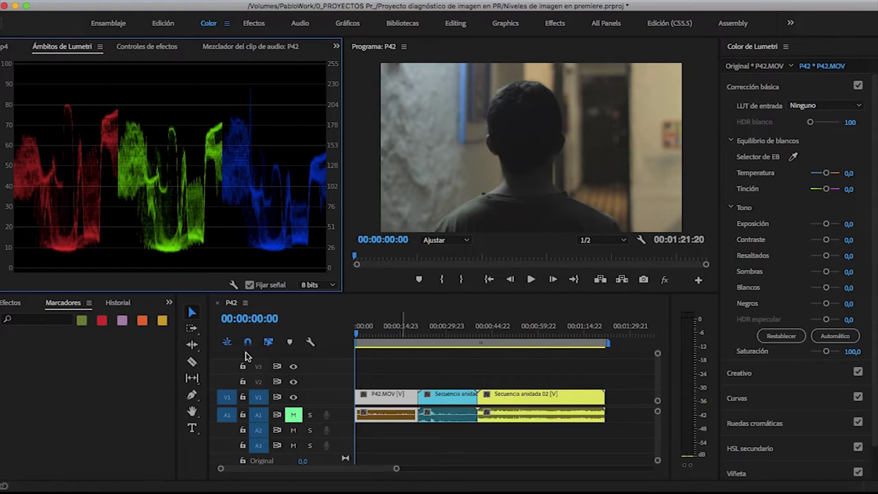
- Show the Proyecto (Project) panel in the lower-left panel area
click(168, 302)
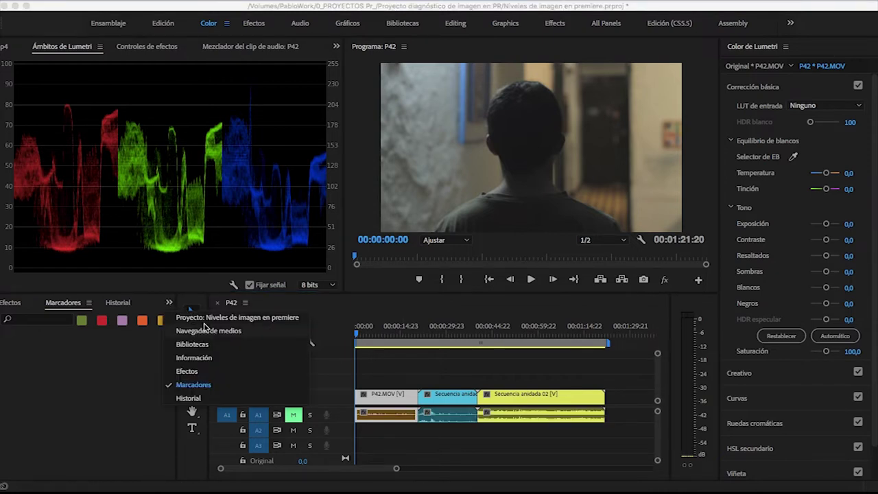
click(204, 327)
click(169, 303)
click(186, 314)
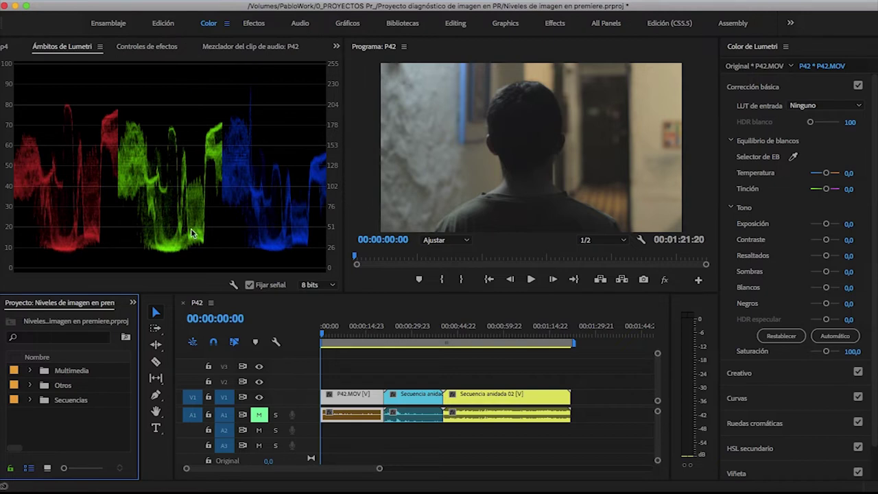
- Dock the Source monitor for _DSC0004.mp4 beside the scopes, then return to Ámbitos de Lumetri
click(337, 48)
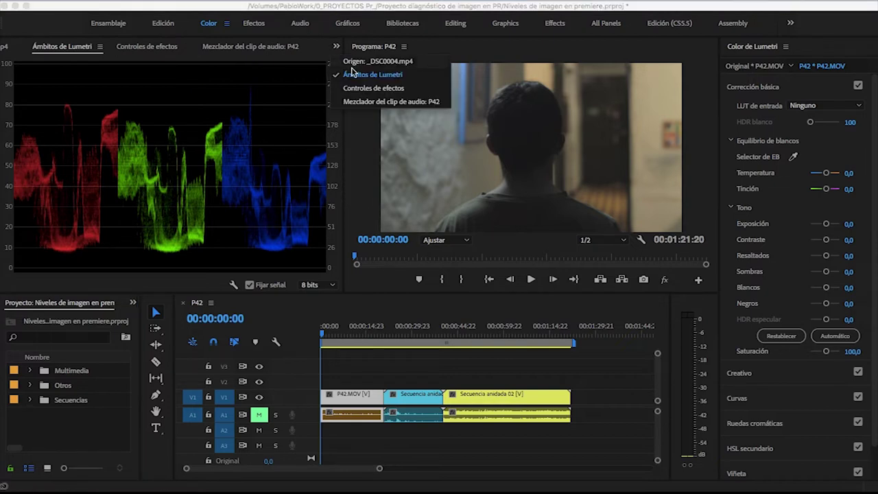
click(355, 61)
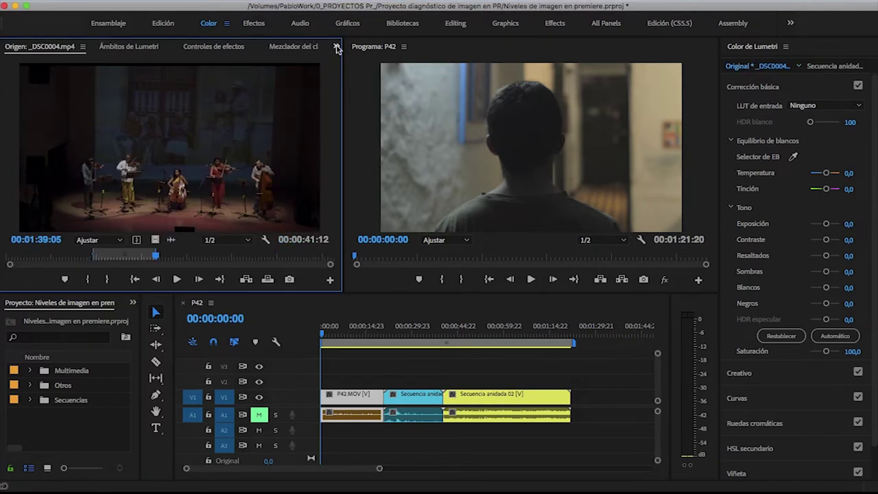
click(131, 48)
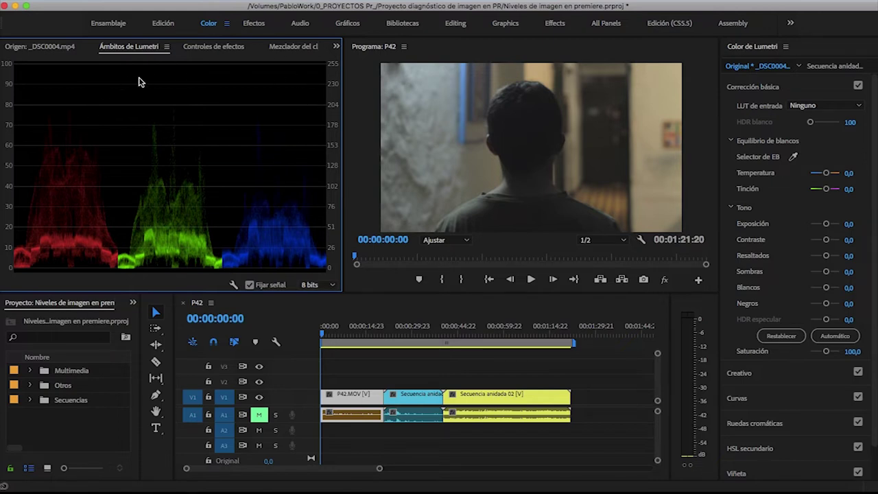
- Add the HLS vectorscope beside the RGB parade, then scrub and play the sequence, stopping at 00:00:14:02
right_click(200, 128)
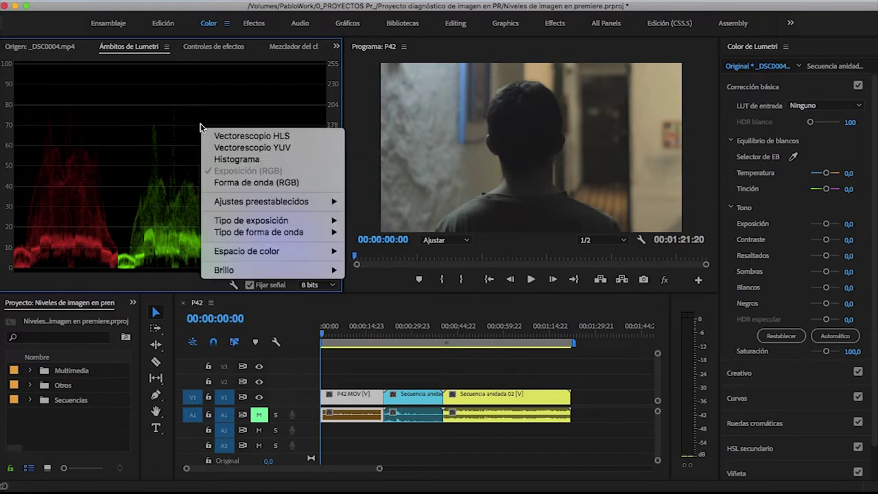
click(245, 140)
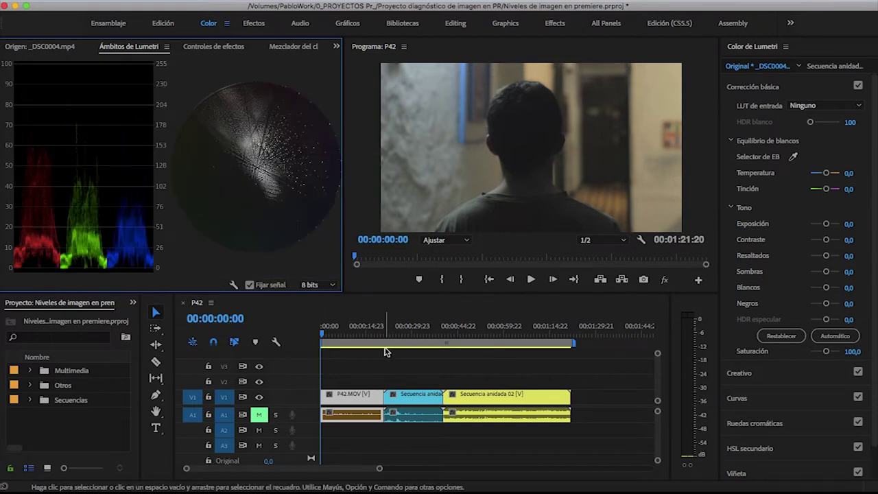
drag(323, 334, 356, 336)
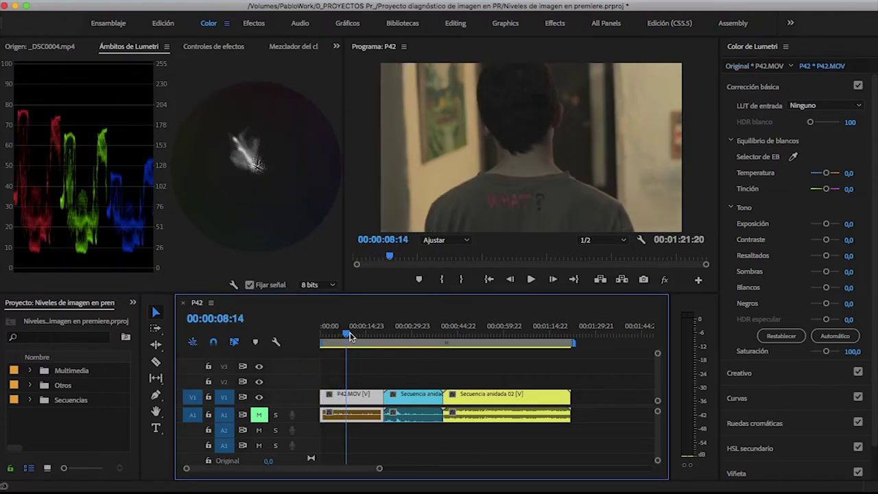
key(space)
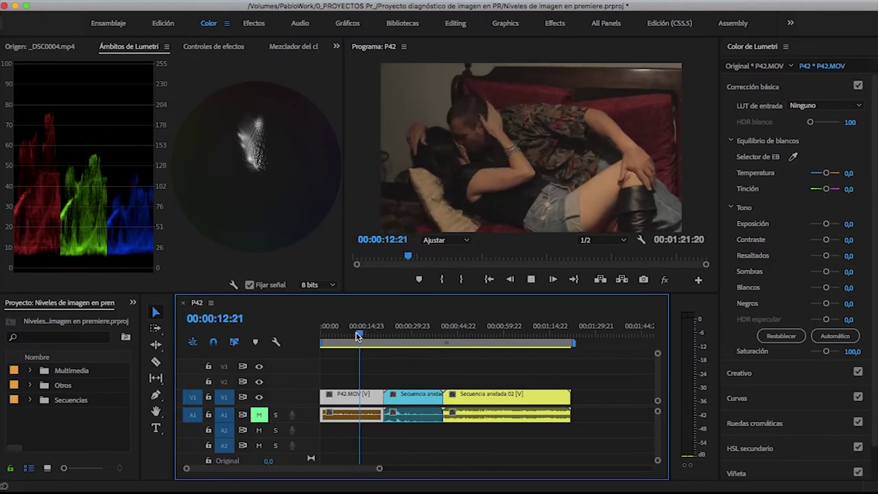
key(space)
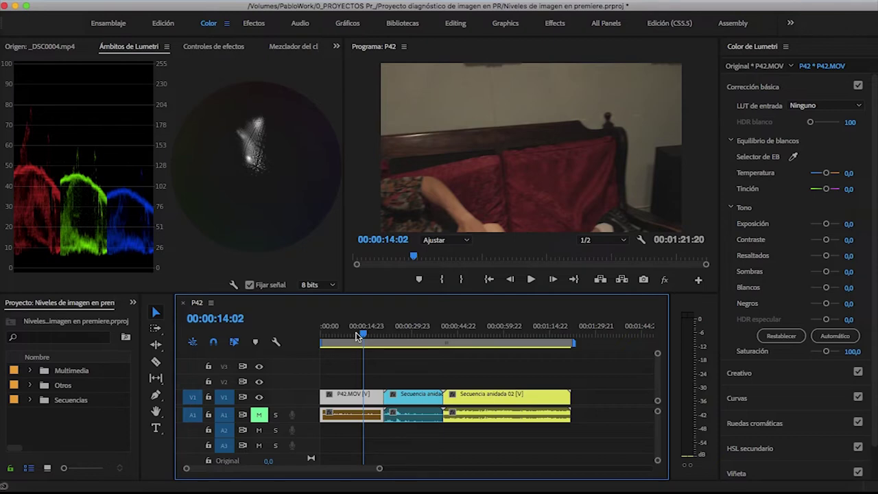
- Save the project with Ctrl+S
key(ctrl+s)
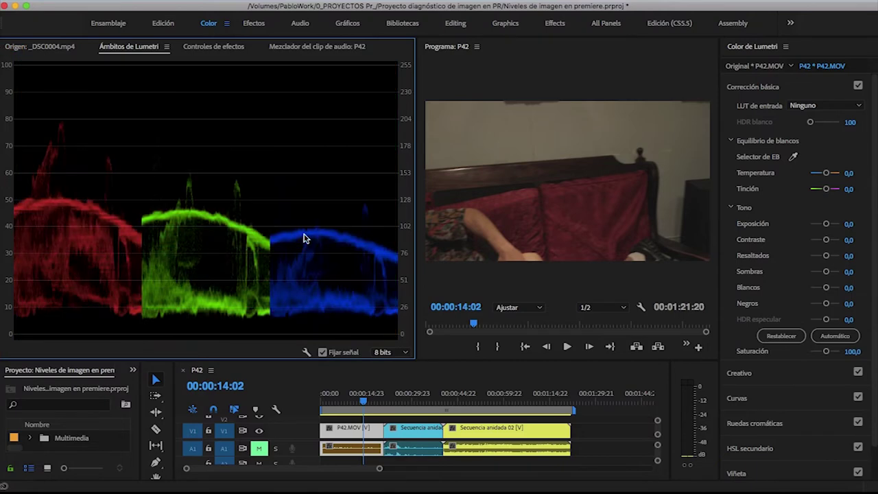
- Set the Lumetri waveform type to Luminancia so it shows a grayscale luma waveform
click(307, 352)
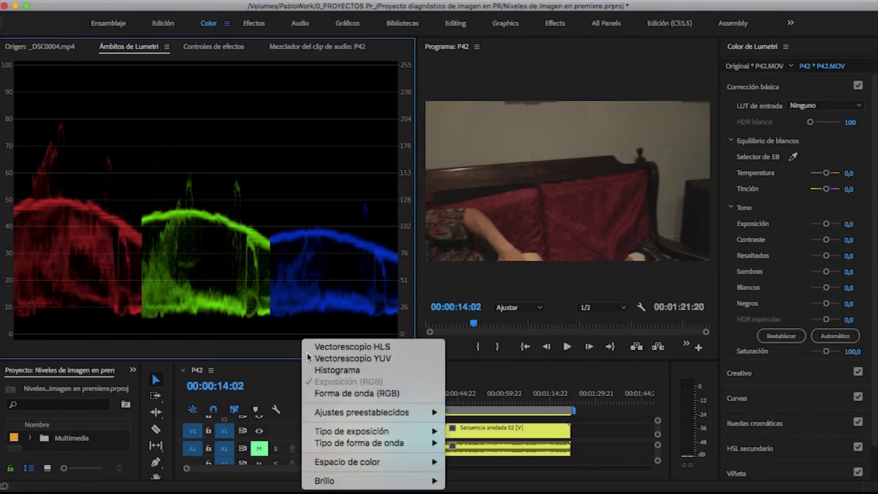
click(265, 124)
right_click(264, 124)
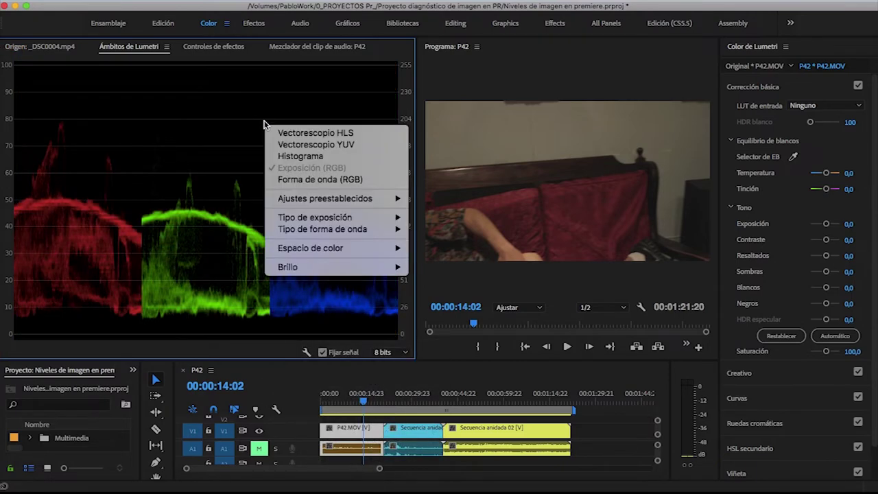
click(262, 350)
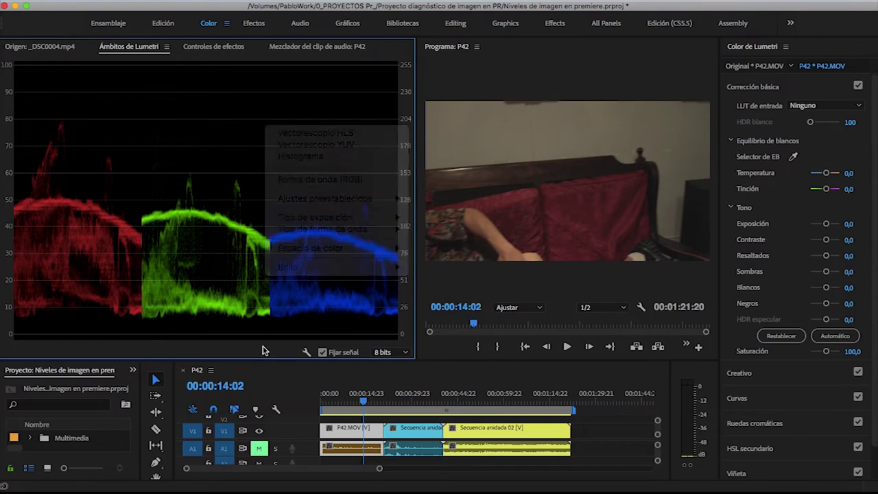
click(310, 357)
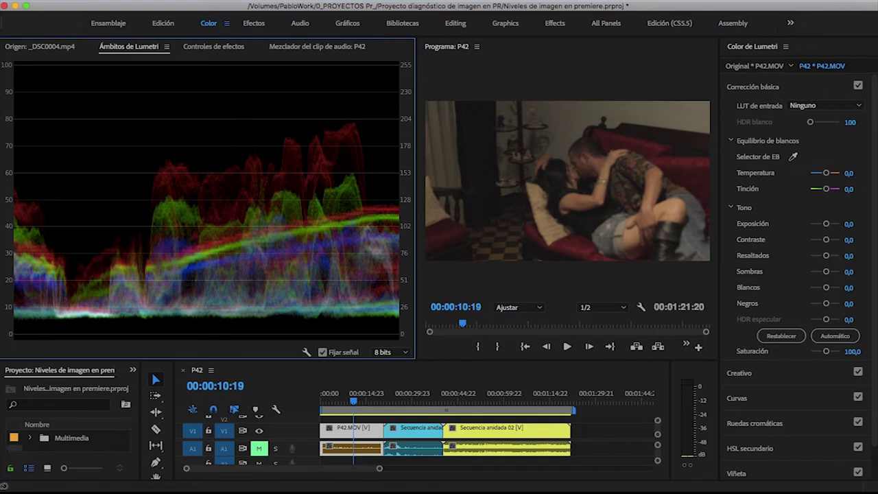
right_click(214, 112)
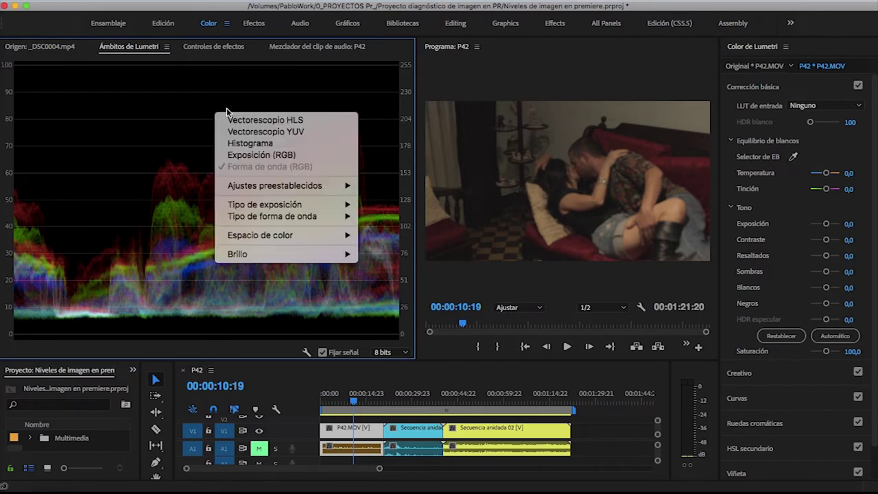
mouse_move(336, 218)
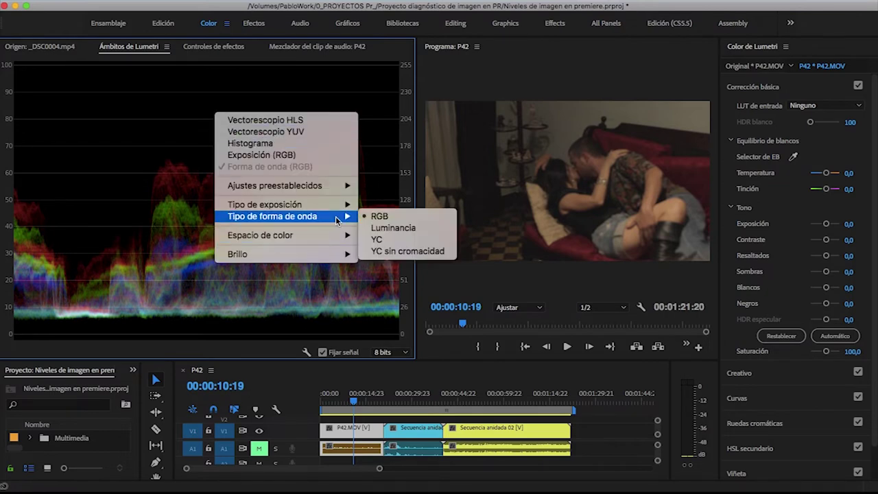
click(393, 228)
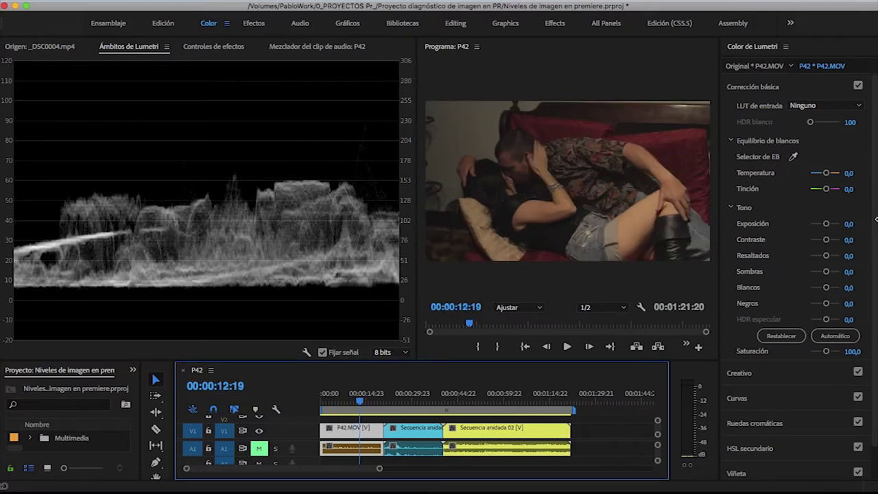
- Widen the Lumetri Color panel, then raise Exposición and bring it back to 0,0
drag(721, 214, 643, 210)
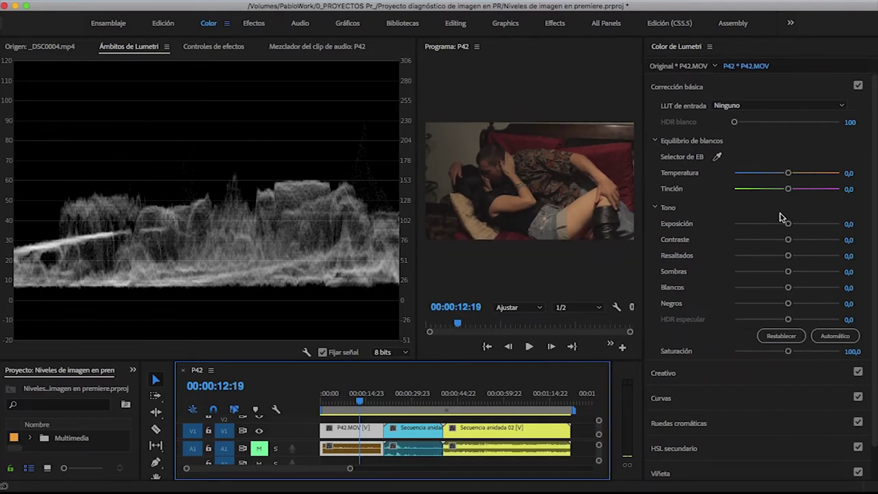
drag(788, 225, 822, 223)
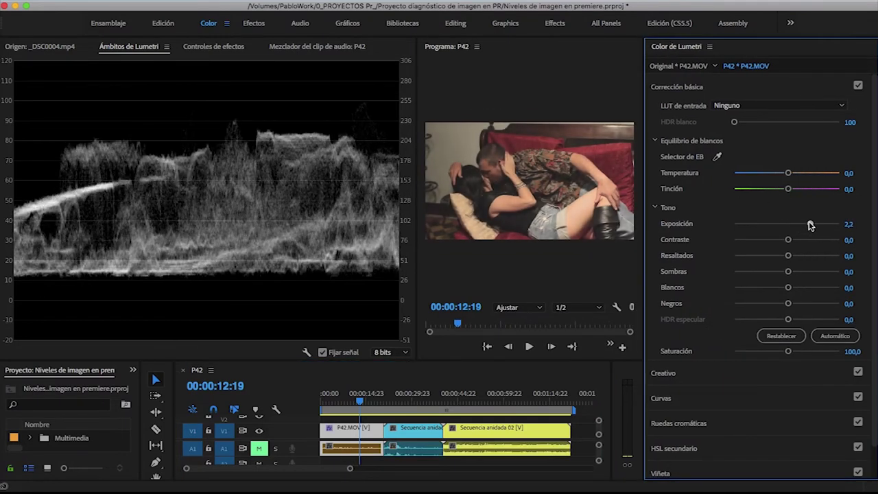
drag(832, 221, 813, 220)
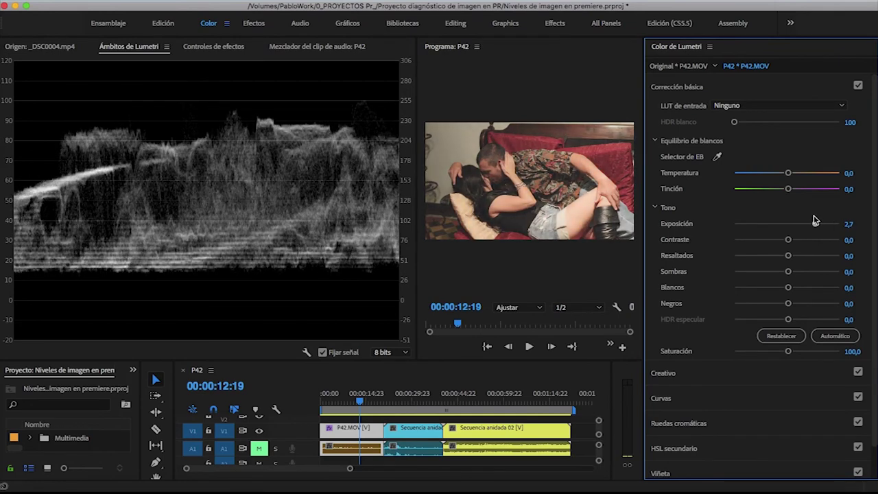
drag(813, 220, 810, 220)
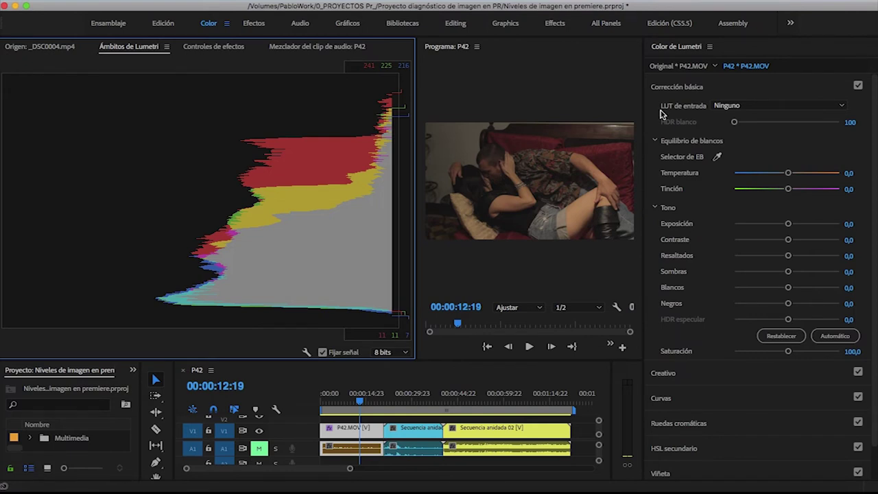
- Cool Temperatura to about -89,5, then reset it to 0,0
drag(786, 177, 736, 164)
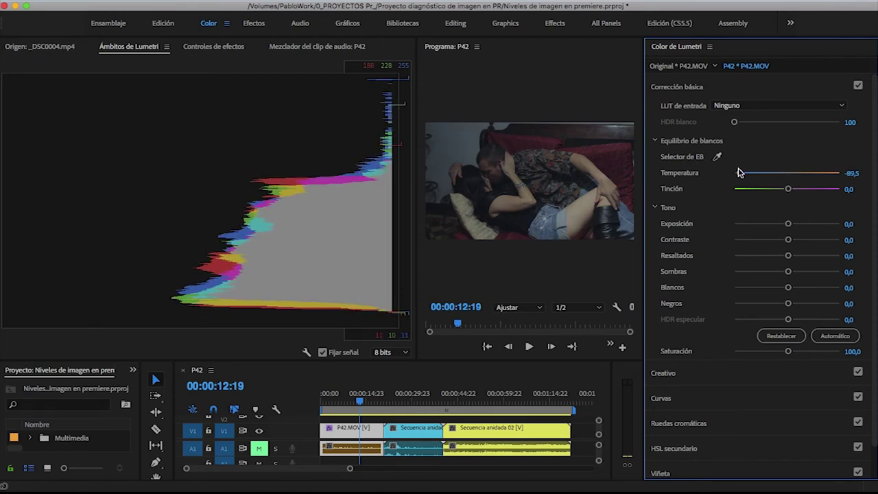
double_click(786, 175)
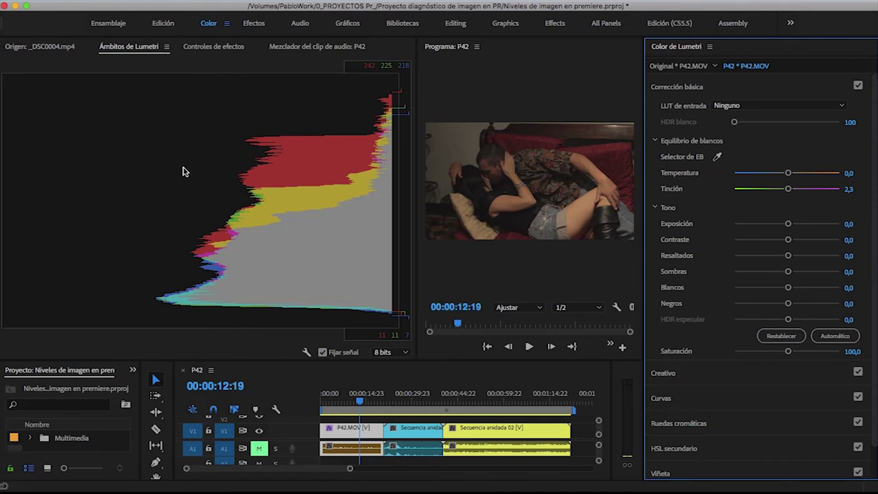
- Enable the HLS and YUV vectorscopes side by side and turn off the Histograma scope
right_click(185, 171)
click(231, 179)
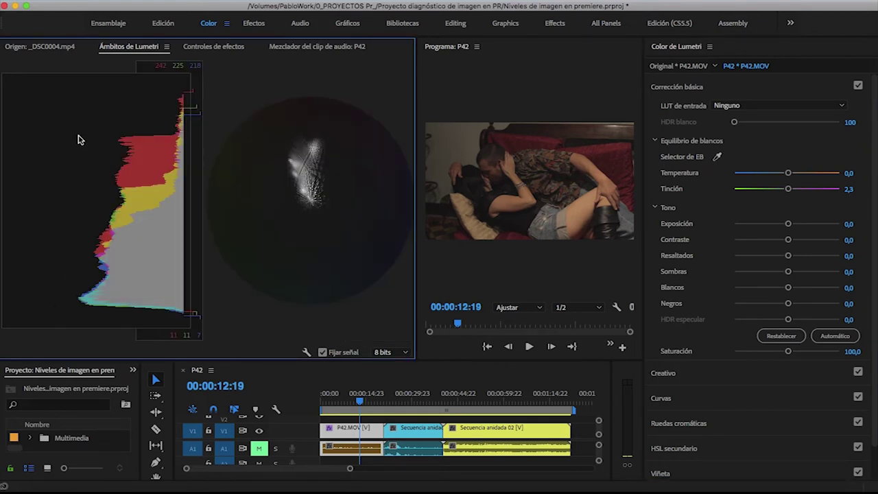
right_click(77, 139)
click(157, 158)
right_click(107, 93)
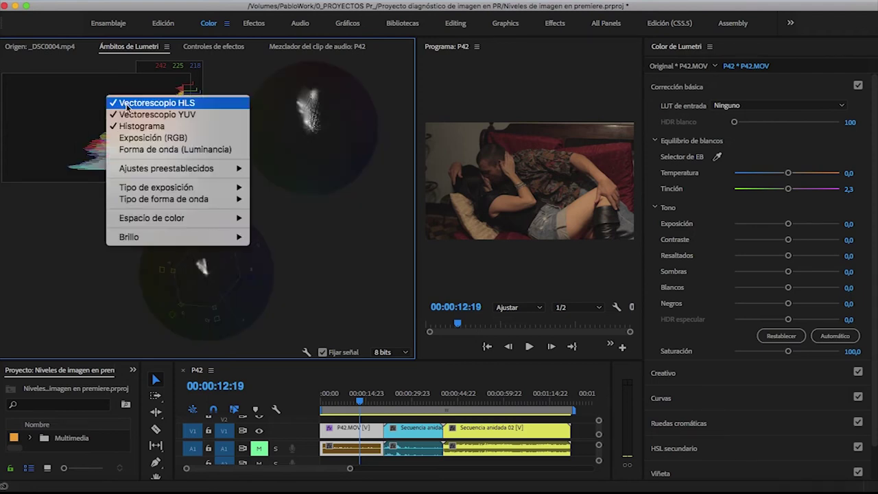
click(145, 129)
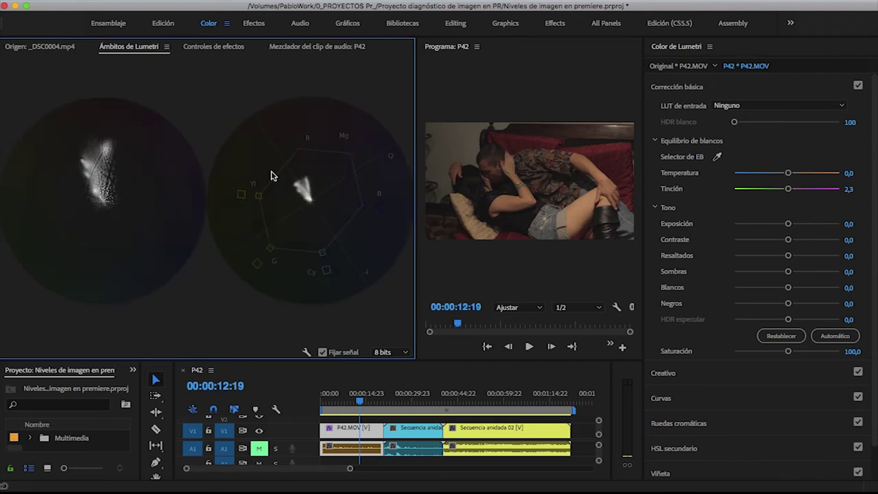
right_click(308, 133)
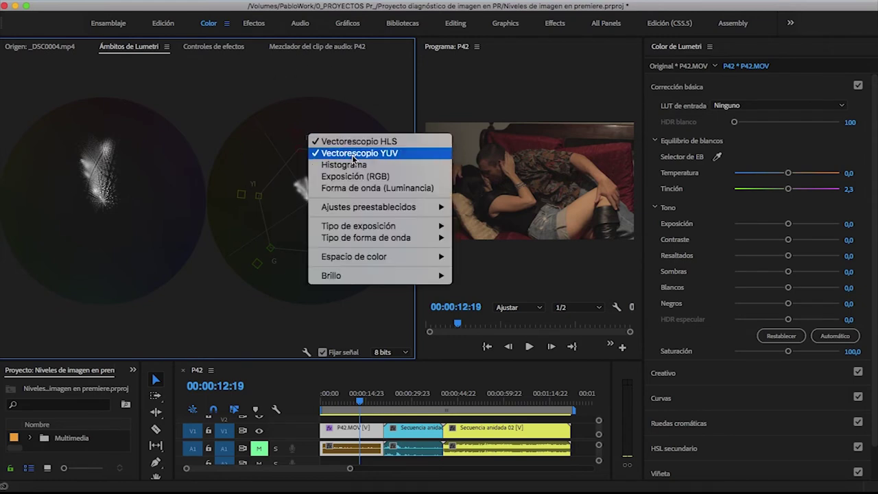
click(231, 89)
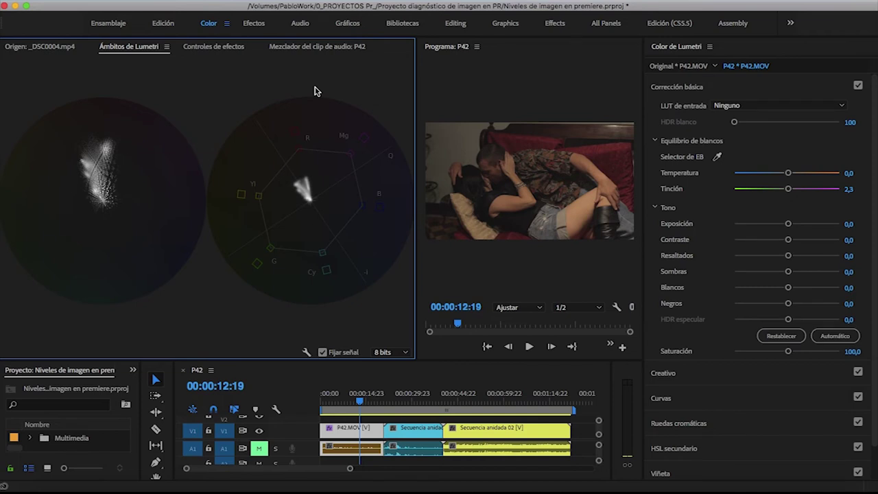
right_click(128, 157)
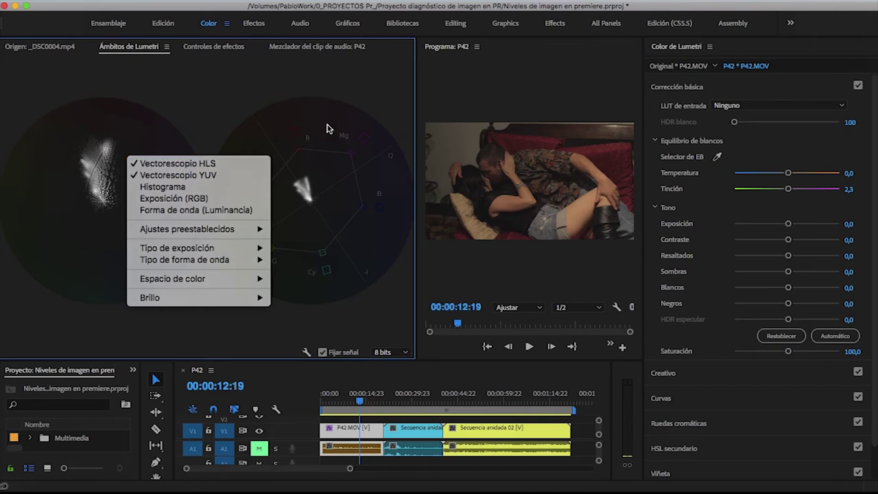
click(328, 128)
right_click(327, 128)
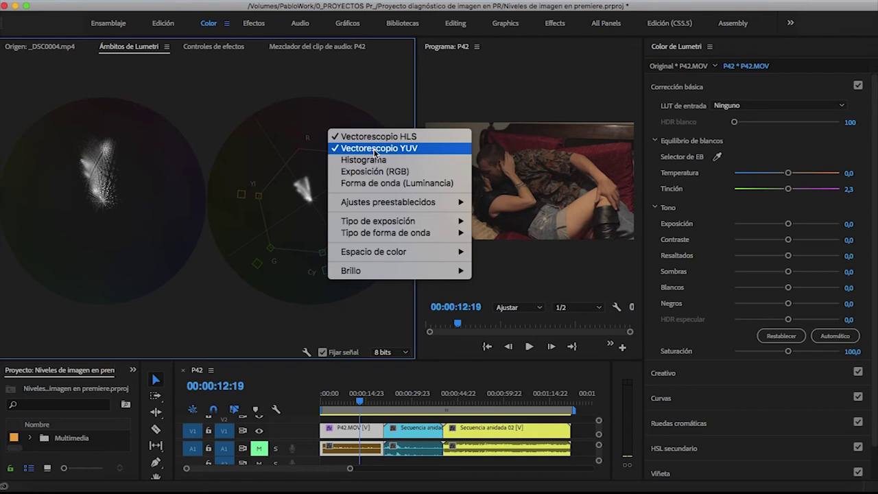
click(310, 159)
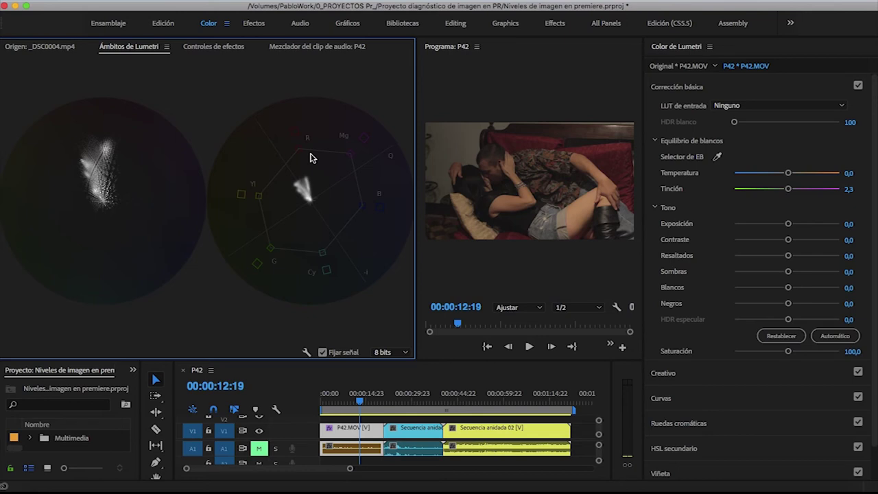
- Move the playhead to 00:00:12:05 and boost Saturación above 100
click(362, 402)
drag(363, 402, 358, 402)
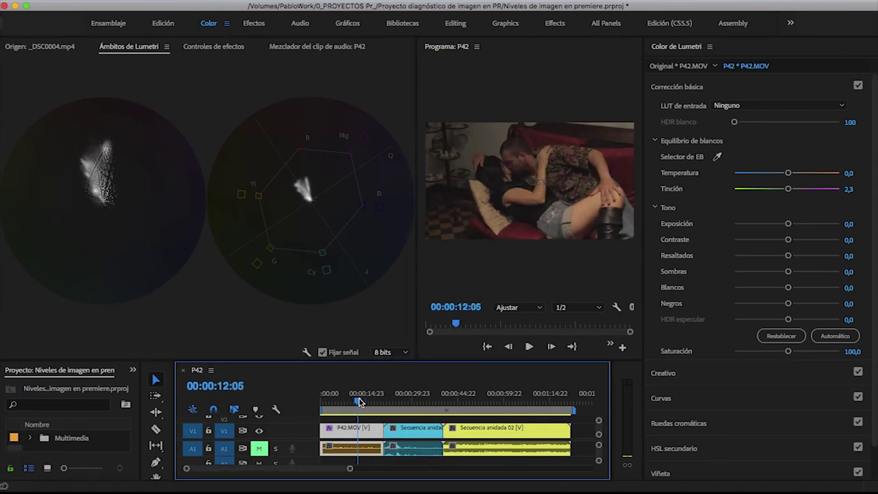
drag(788, 351, 830, 352)
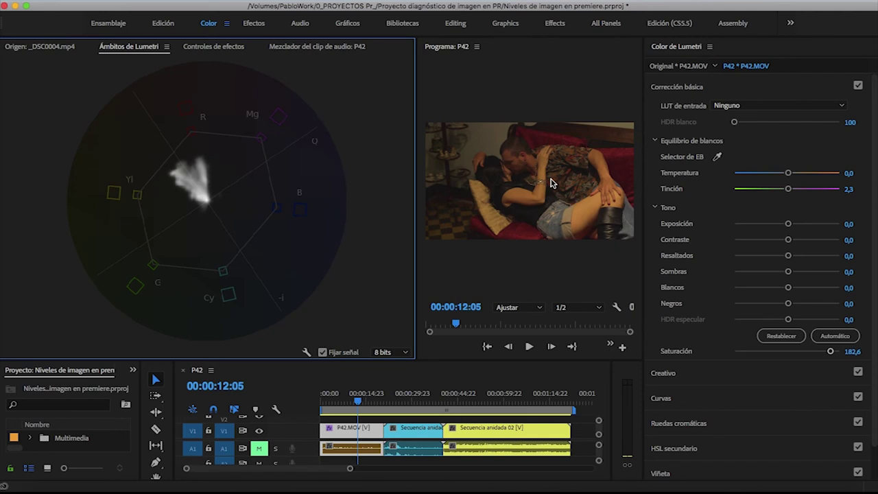
- Cool Temperatura to -88,4 and reset Saturación to 100,0
click(787, 175)
drag(787, 176, 740, 173)
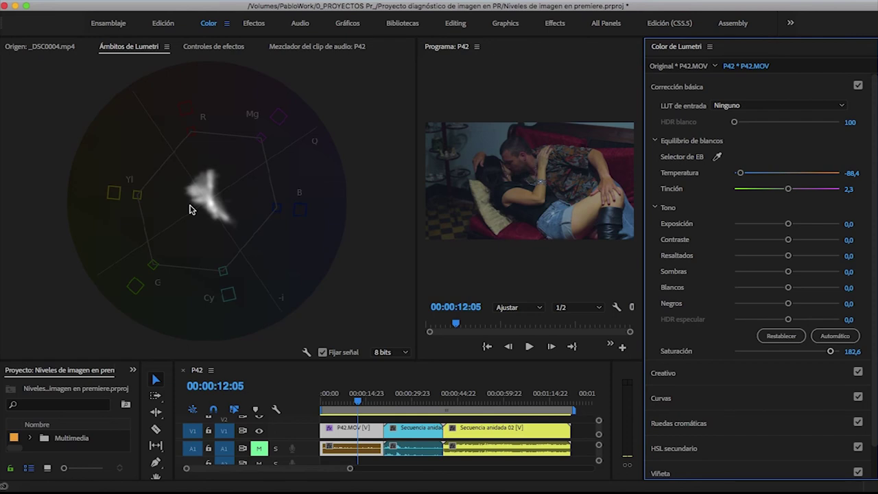
mouse_move(830, 352)
mouse_down()
mouse_move(751, 351)
mouse_move(778, 351)
mouse_up()
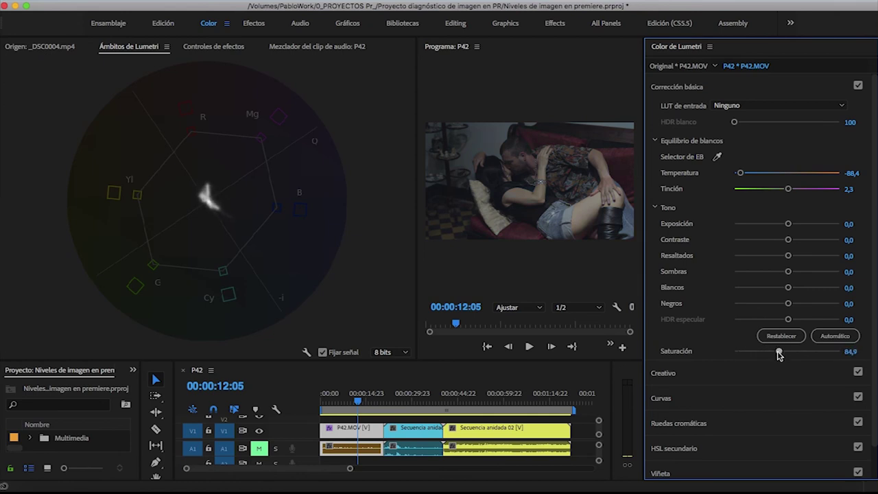
double_click(778, 351)
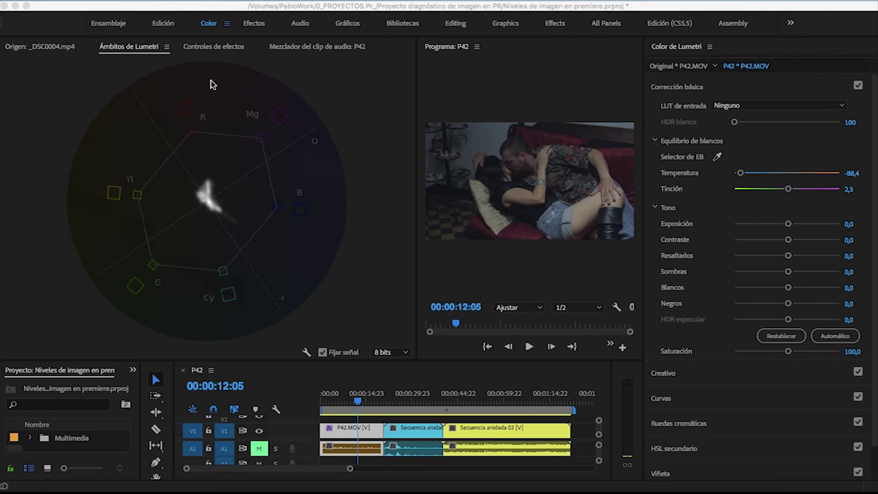
right_click(255, 150)
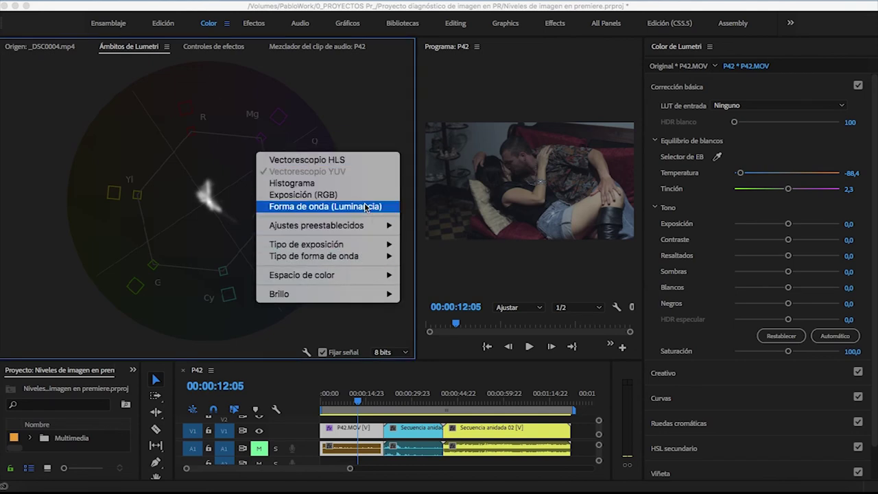
- Close the scope list and reset Temperatura to 0,0
key(Escape)
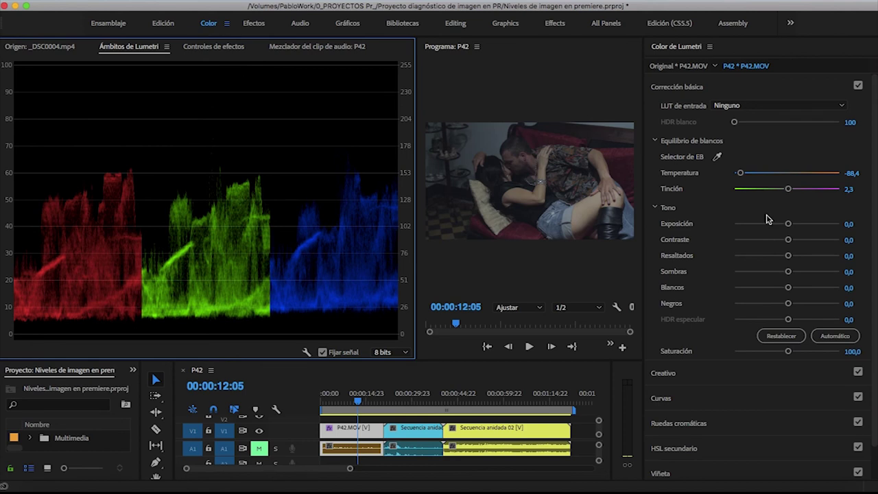
double_click(741, 173)
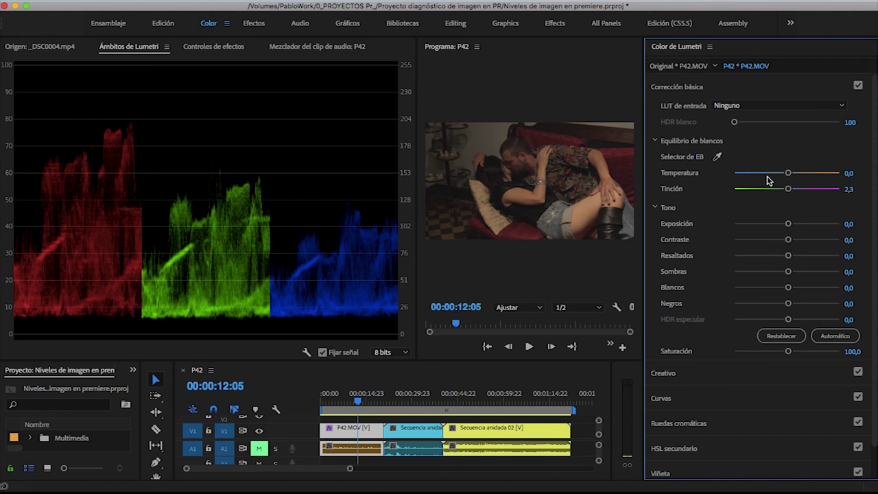
- Drag Temperature down to -90,7, cooling the image and raising the RGB parade's blue channel
scroll(760, 256, down, 2)
scroll(760, 257, up, 2)
drag(789, 174, 738, 174)
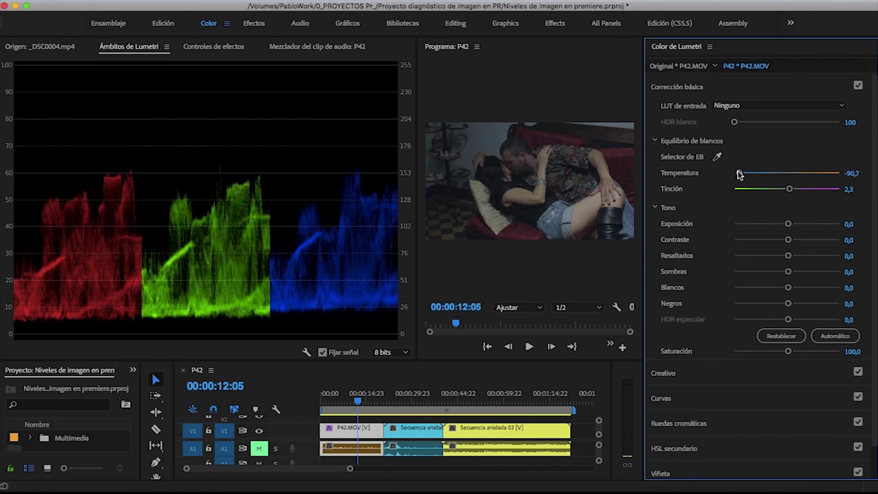